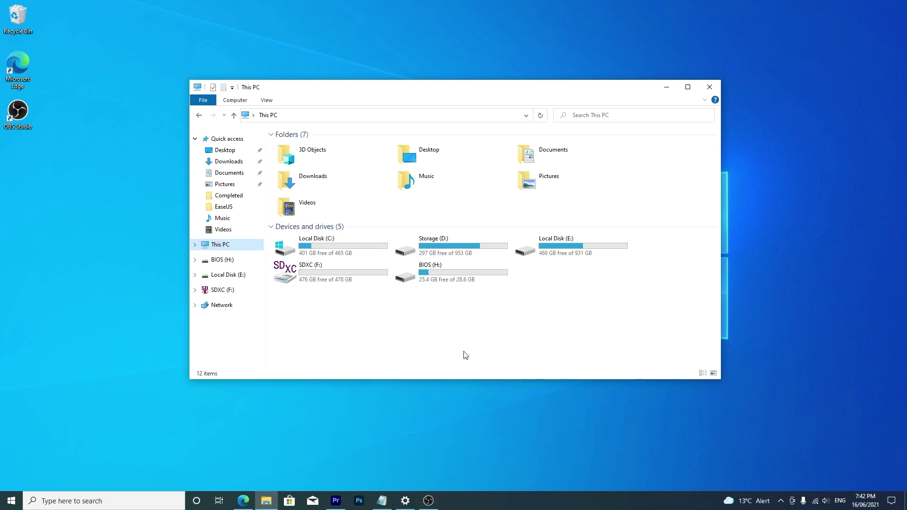
pyautogui.click(195, 246)
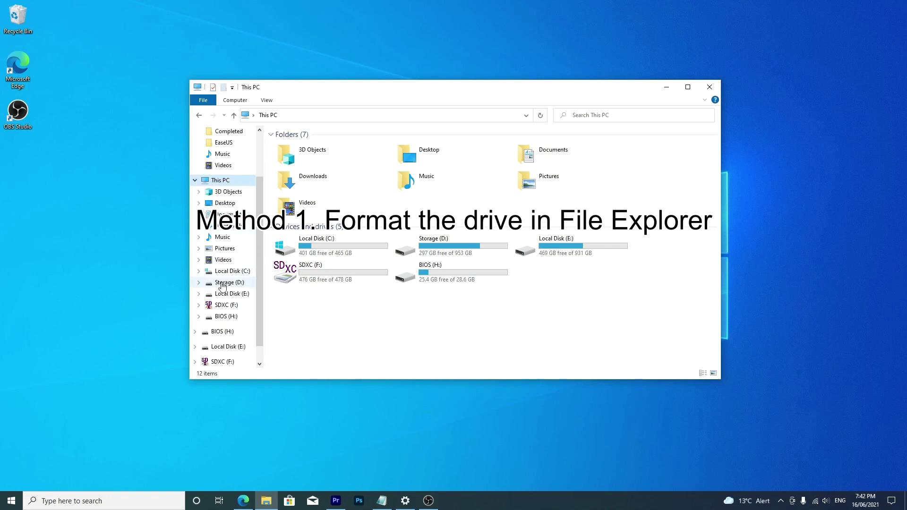
pyautogui.rightClick(223, 287)
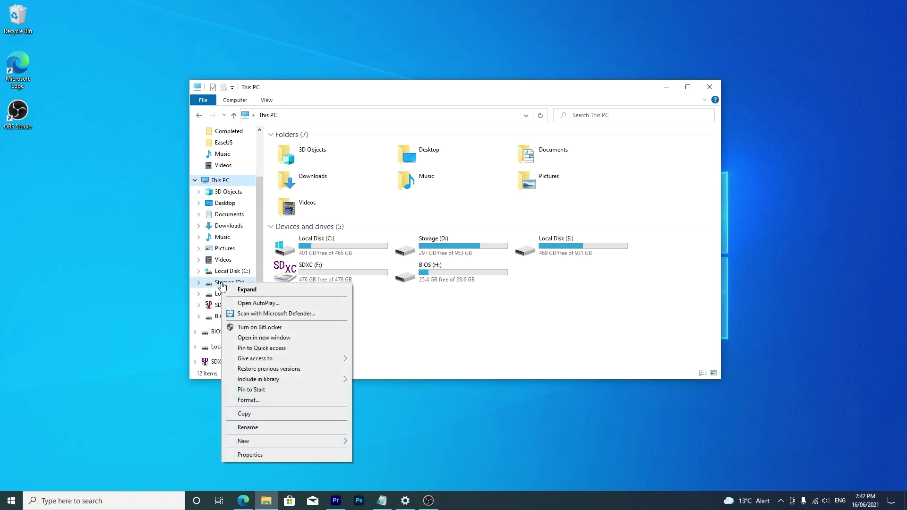
pyautogui.click(250, 400)
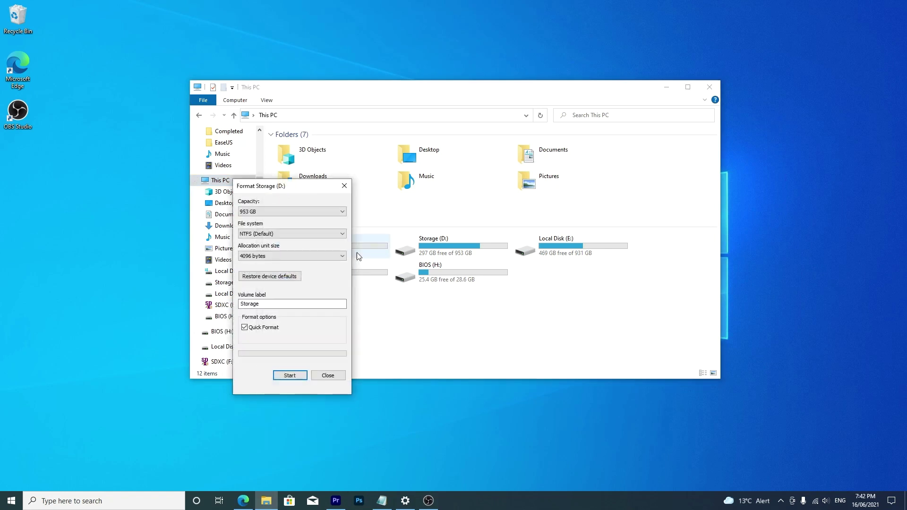
pyautogui.click(330, 233)
pyautogui.click(329, 233)
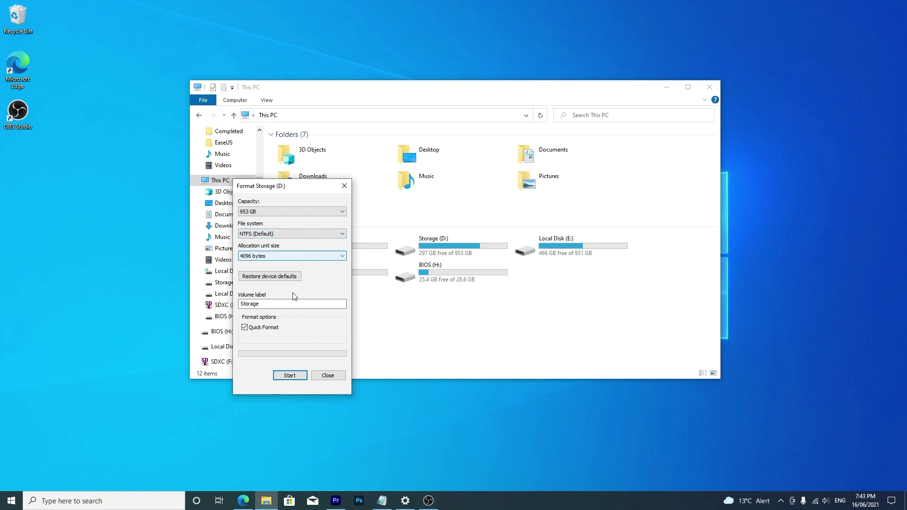
pyautogui.moveTo(269, 304); pyautogui.dragTo(222, 301)
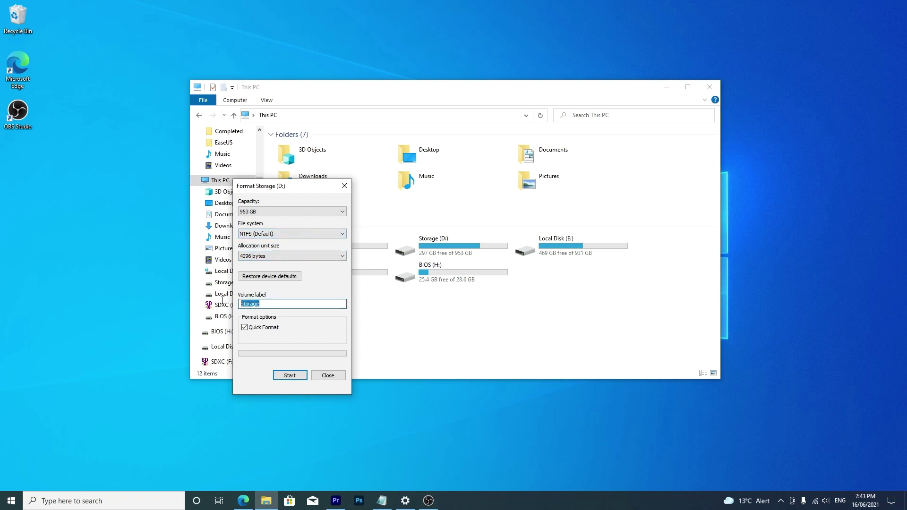
pyautogui.click(262, 304)
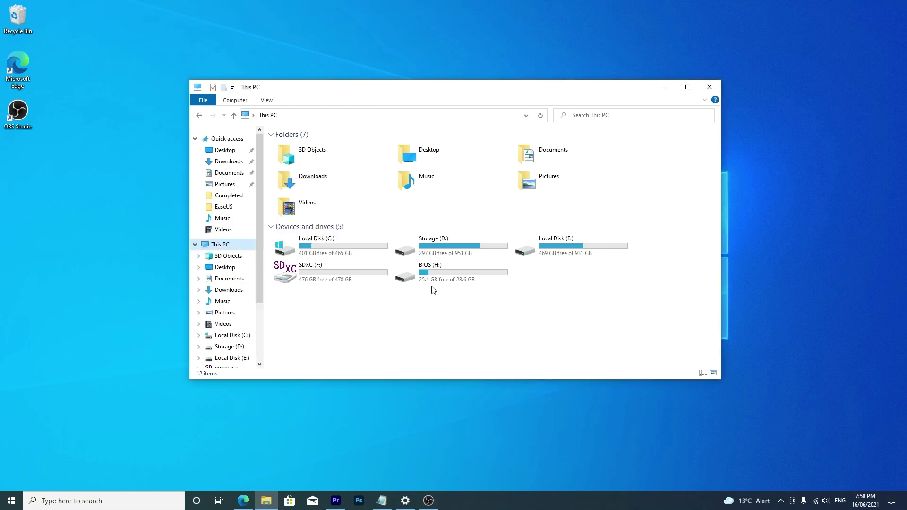
pyautogui.click(433, 278)
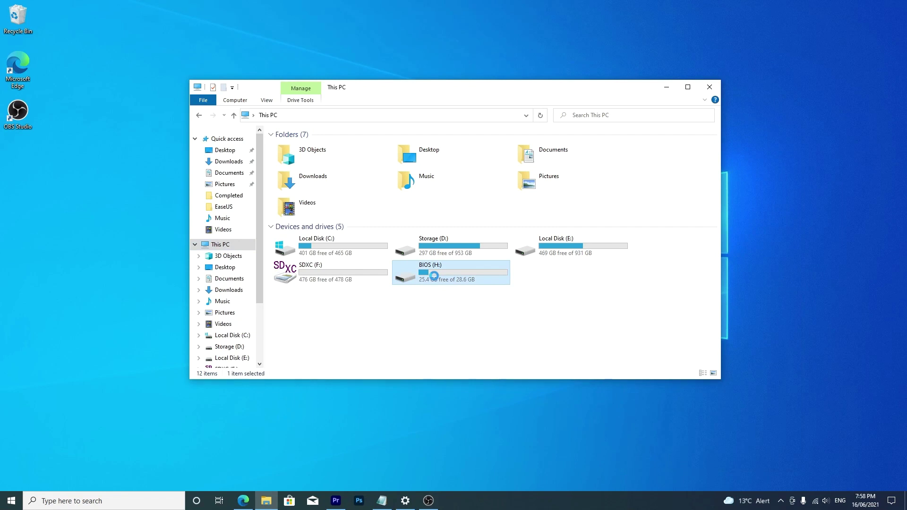
pyautogui.rightClick(433, 275)
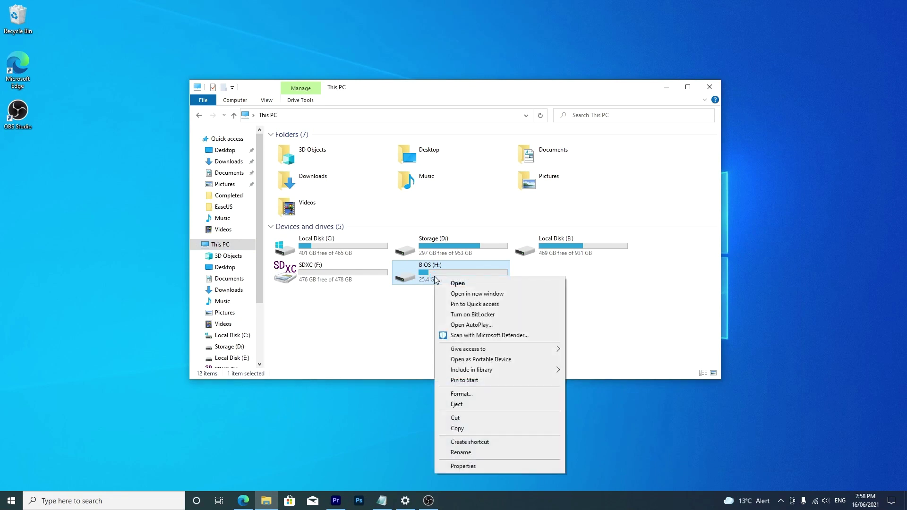
pyautogui.click(477, 394)
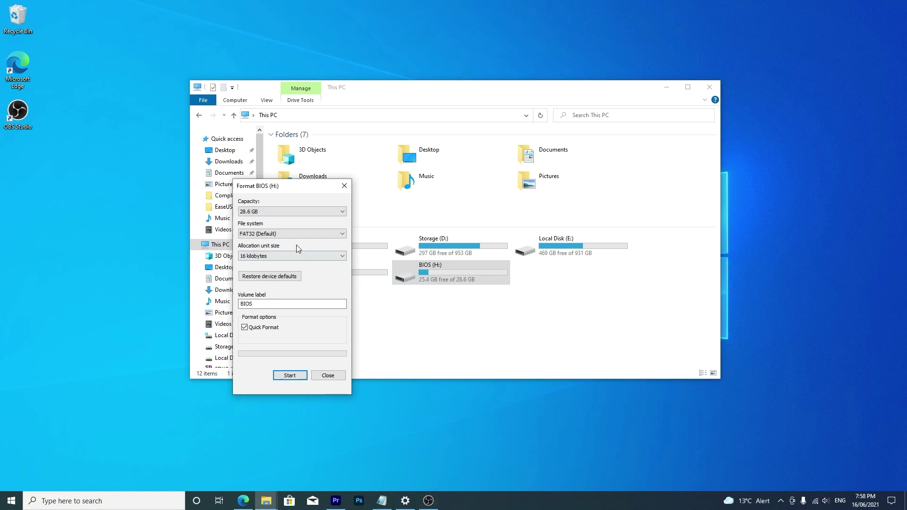
pyautogui.click(304, 234)
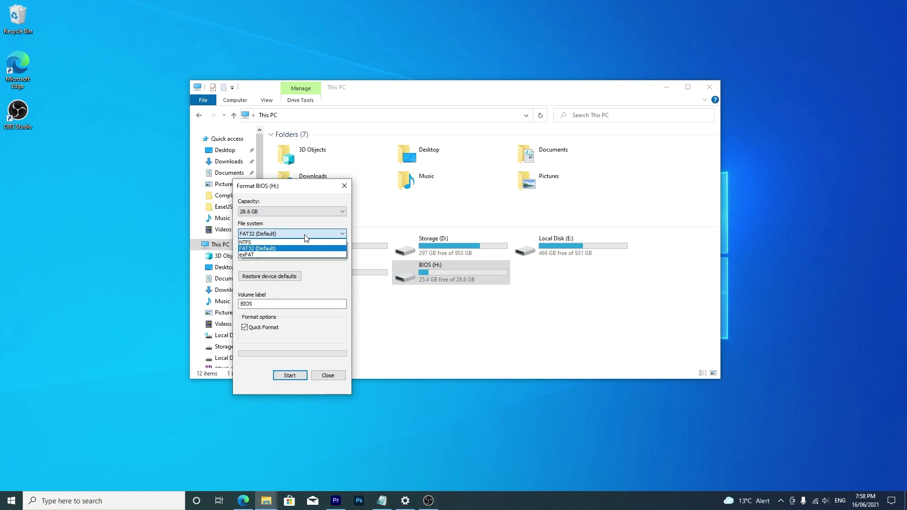
pyautogui.click(304, 234)
pyautogui.click(328, 375)
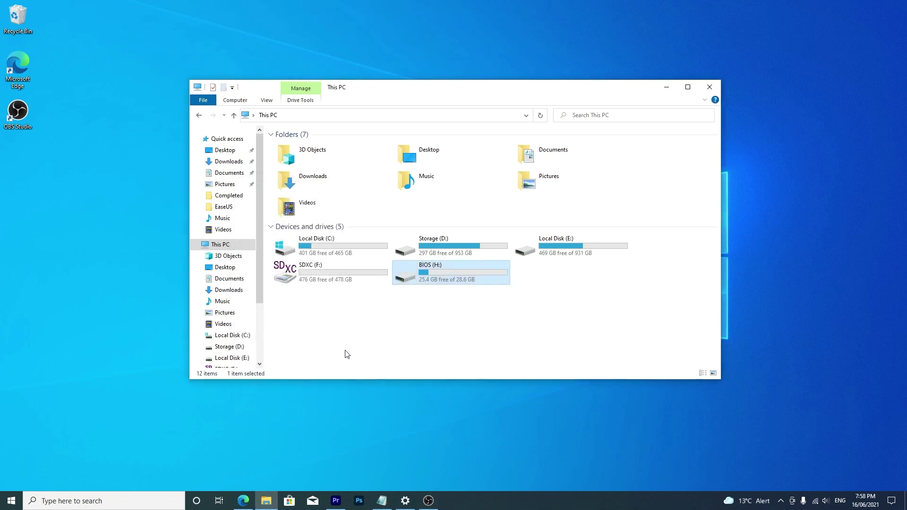
# Step: Open Computer Management from This PC and display Disk Management's volume layout
pyautogui.rightClick(8, 505)
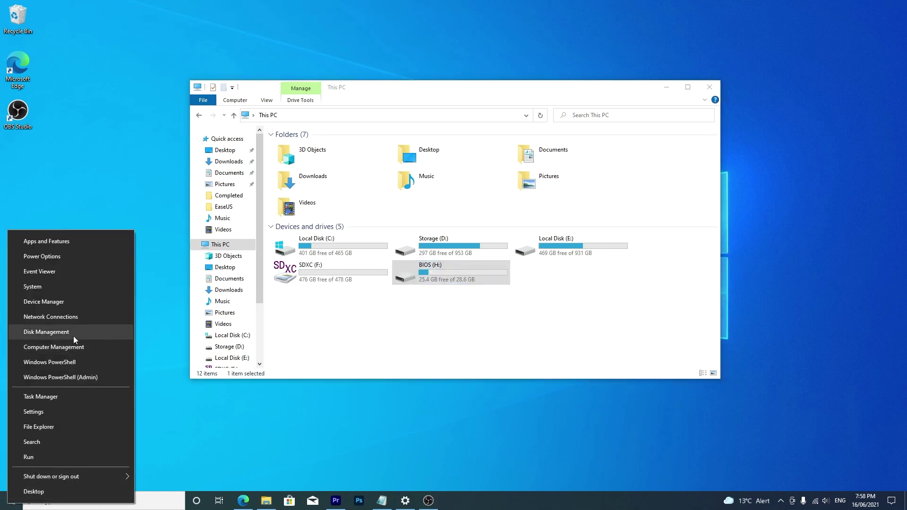
pyautogui.click(284, 316)
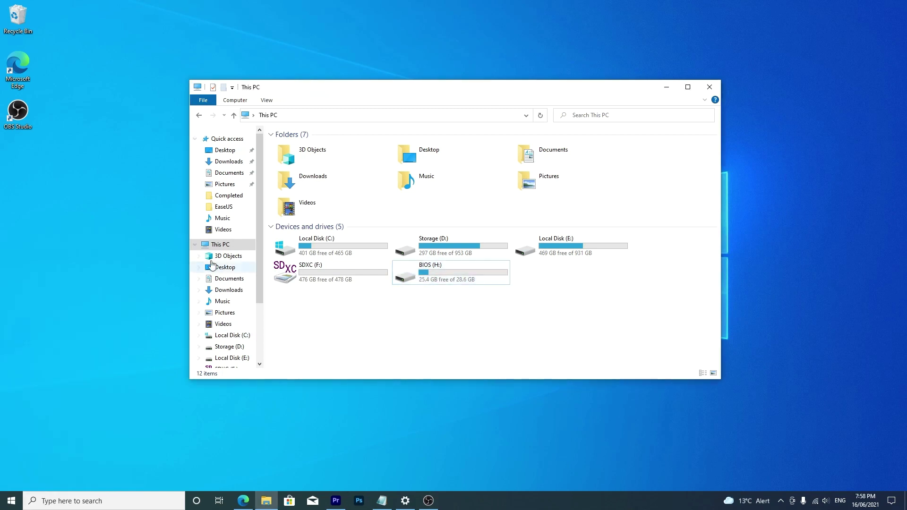
pyautogui.rightClick(218, 245)
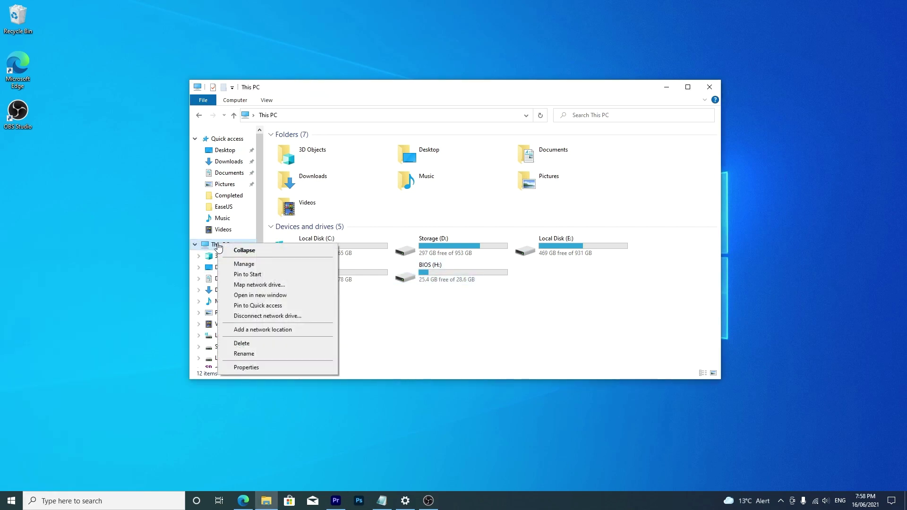
pyautogui.click(236, 264)
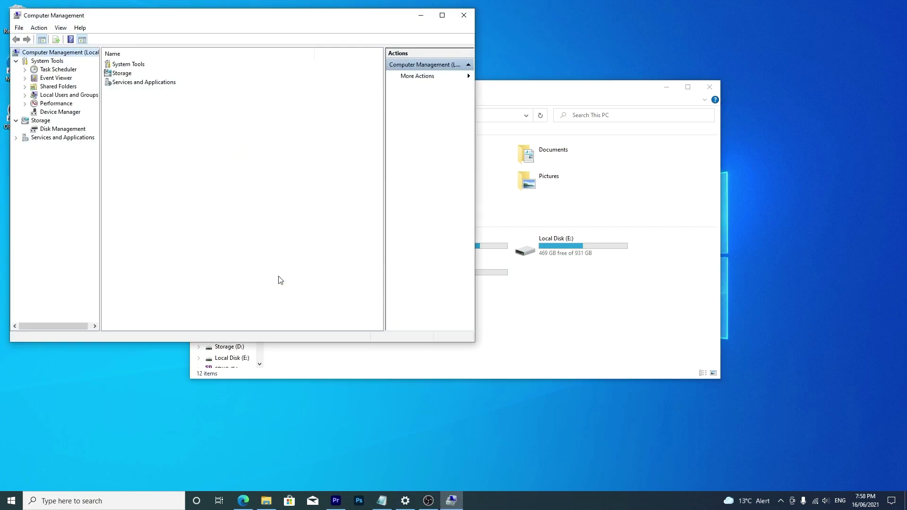
pyautogui.moveTo(272, 18); pyautogui.dragTo(430, 97)
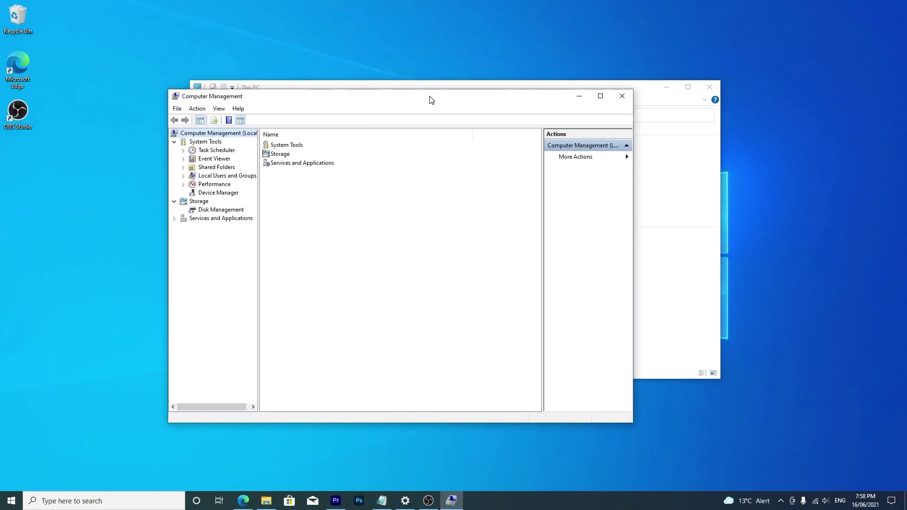
pyautogui.click(220, 210)
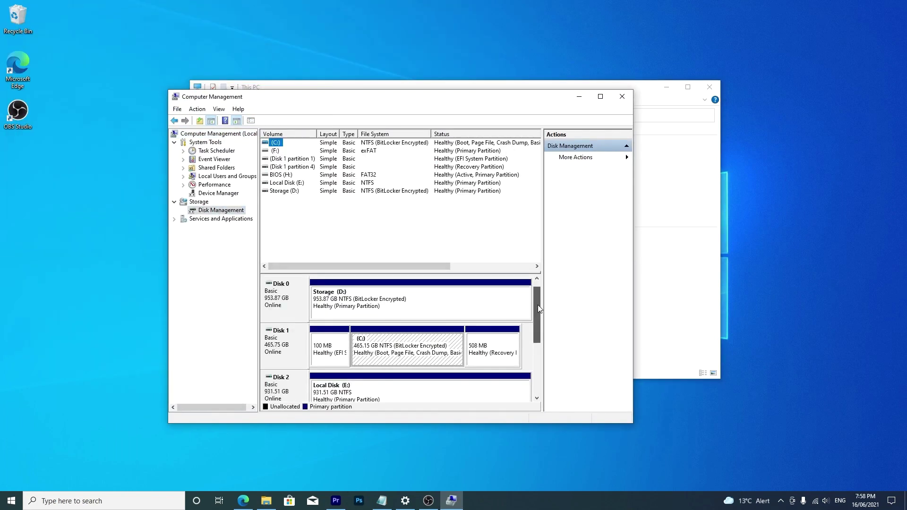
pyautogui.moveTo(538, 305); pyautogui.dragTo(531, 338)
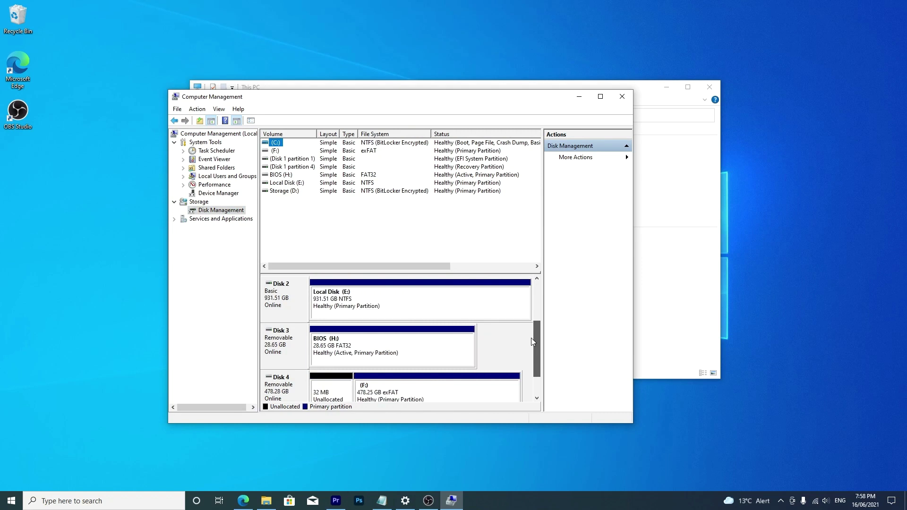
# Step: Format the BIOS (H:) partition as FAT32 with label BIOS, accepting the data-erase warnings
pyautogui.rightClick(336, 352)
pyautogui.click(363, 398)
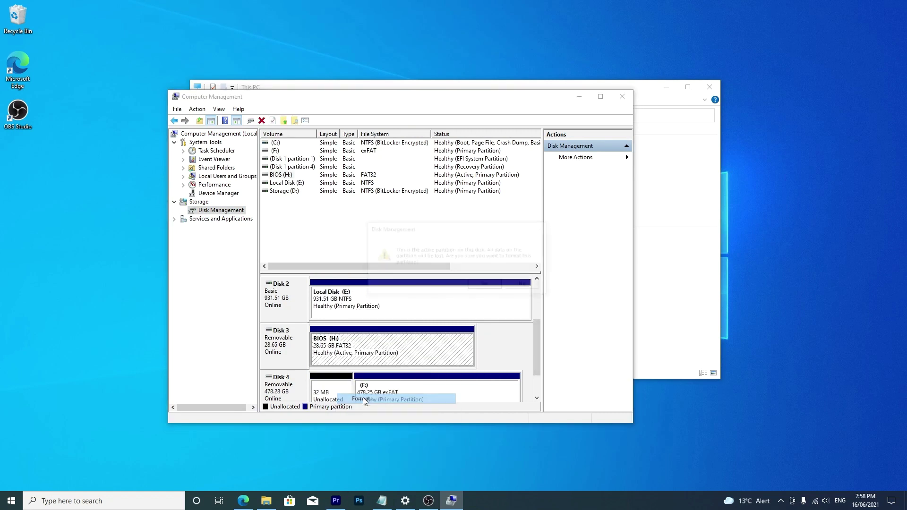
pyautogui.click(483, 285)
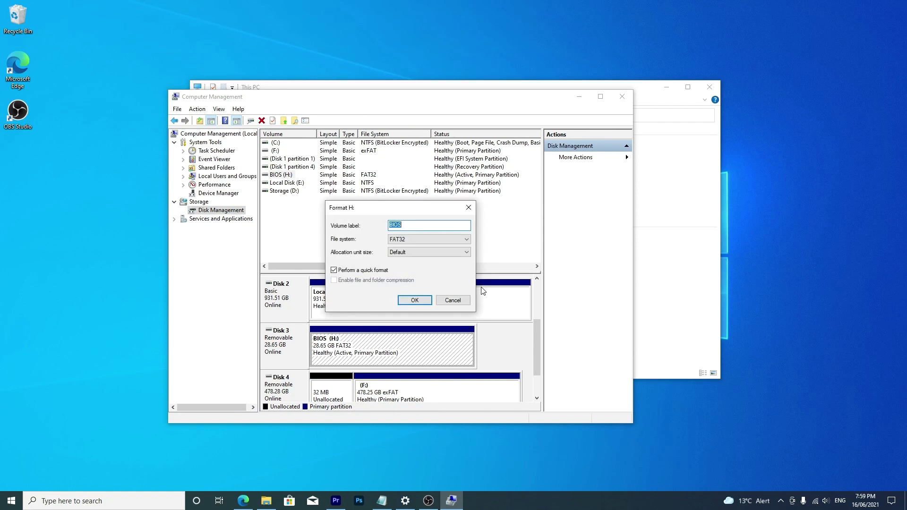
pyautogui.click(439, 240)
pyautogui.click(439, 240)
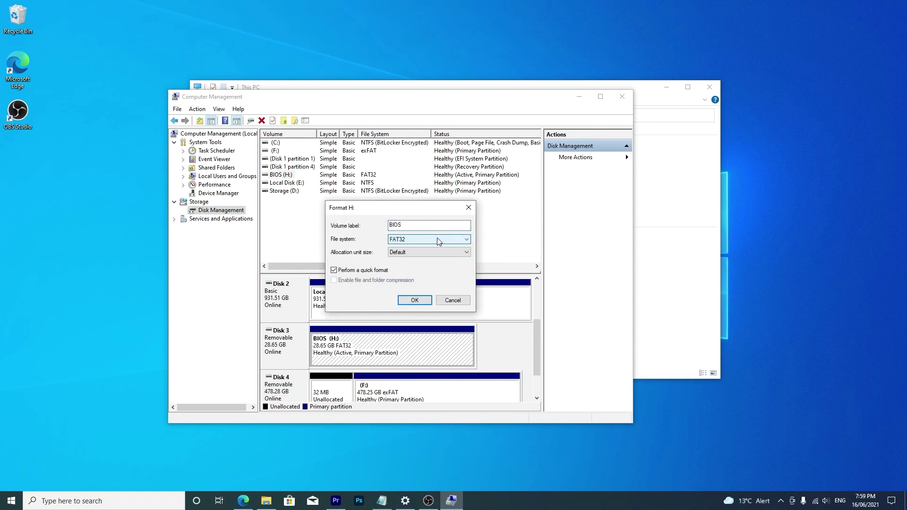
pyautogui.click(415, 301)
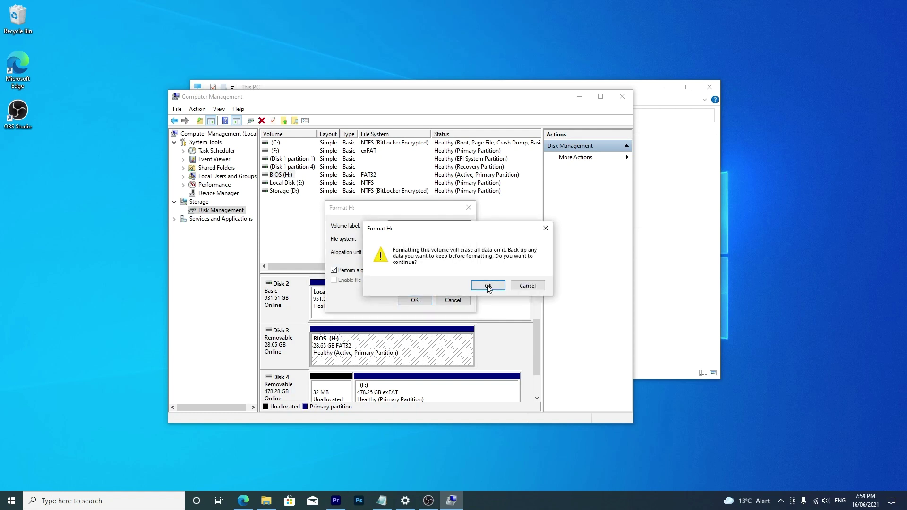
pyautogui.click(488, 286)
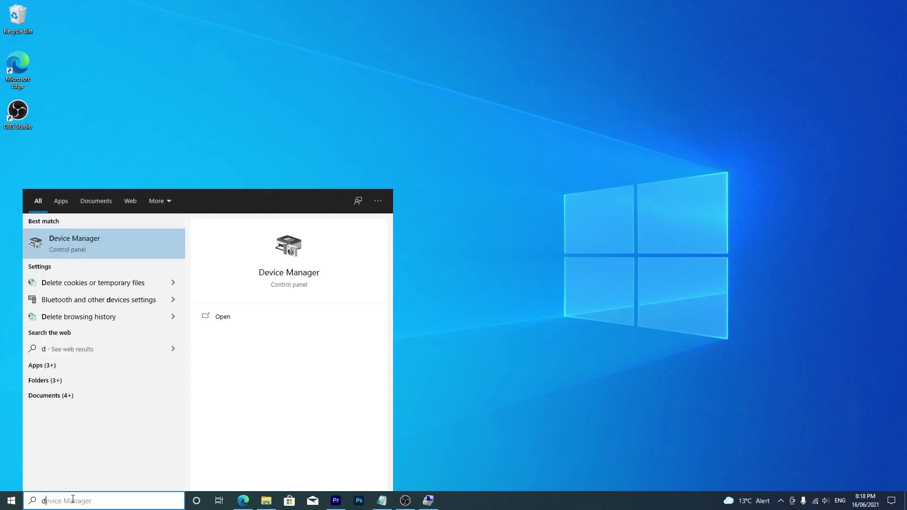
# Step: Launch DiskPart, run 'list disk', and match the 28 GB Disk 3 against Disk Management
pyautogui.write('art')
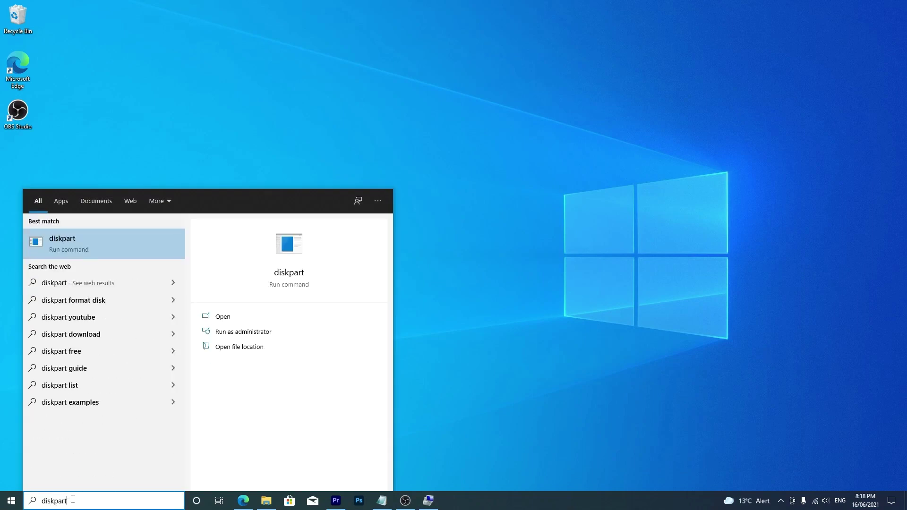
pyautogui.click(128, 244)
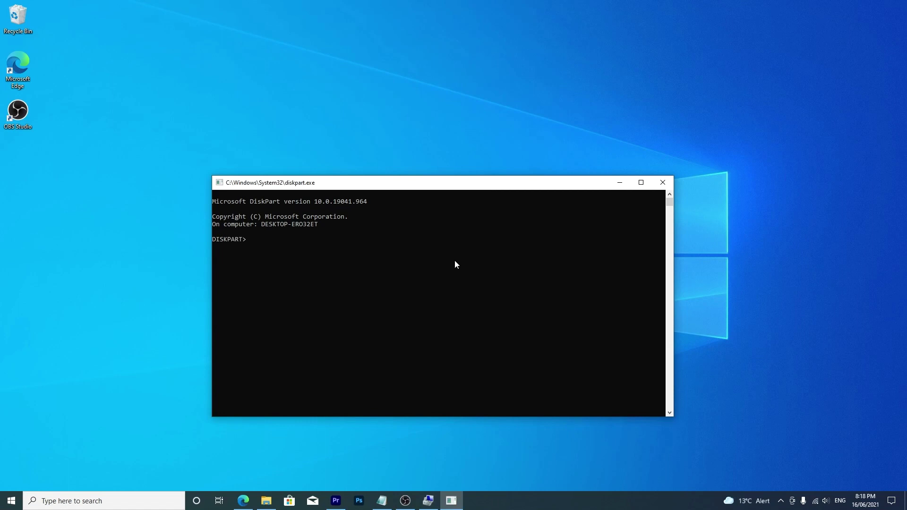
pyautogui.write('list disk')
pyautogui.press('Return')
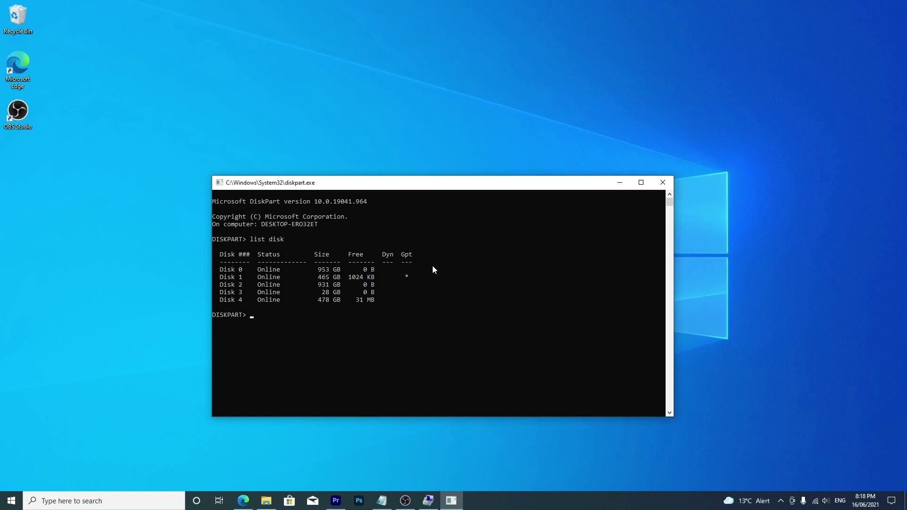
pyautogui.click(428, 501)
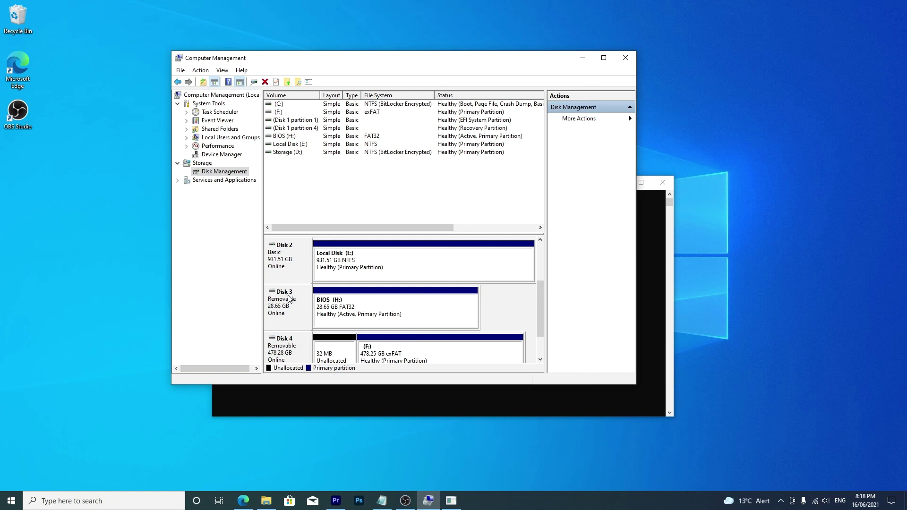
# Step: In DiskPart, select disk 3 and list its partitions
pyautogui.click(583, 59)
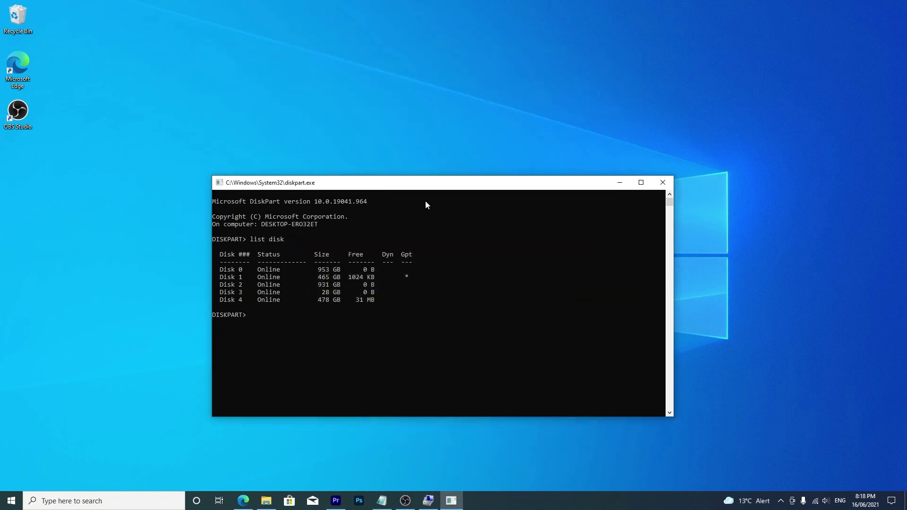
pyautogui.write('select disk 3')
pyautogui.press('Return')
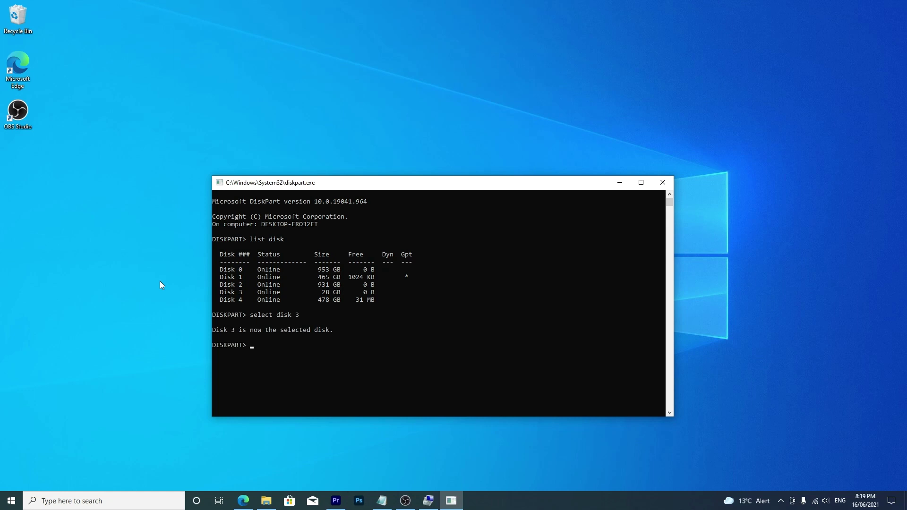
pyautogui.write('list partition')
pyautogui.press('Return')
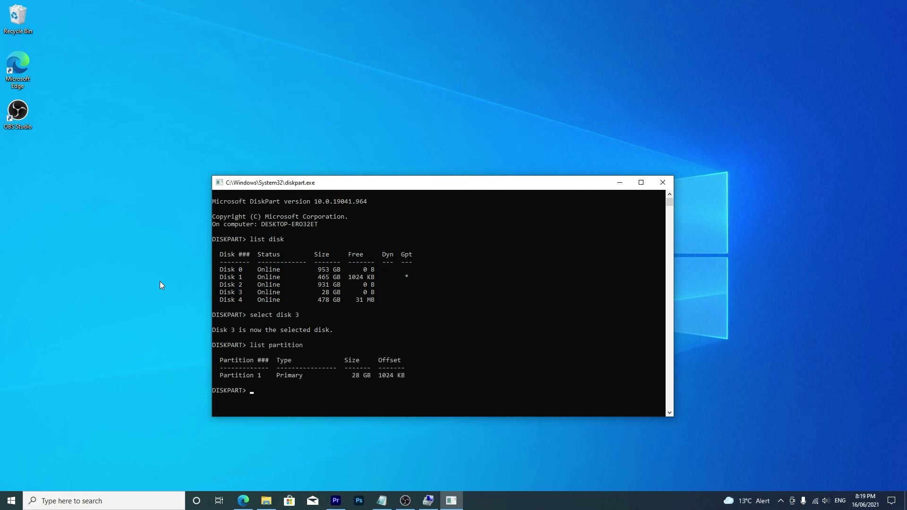
# Step: Select partition 1, run 'format fs=fat32 quick', then exit DiskPart
pyautogui.write('select partition 1')
pyautogui.press('Return')
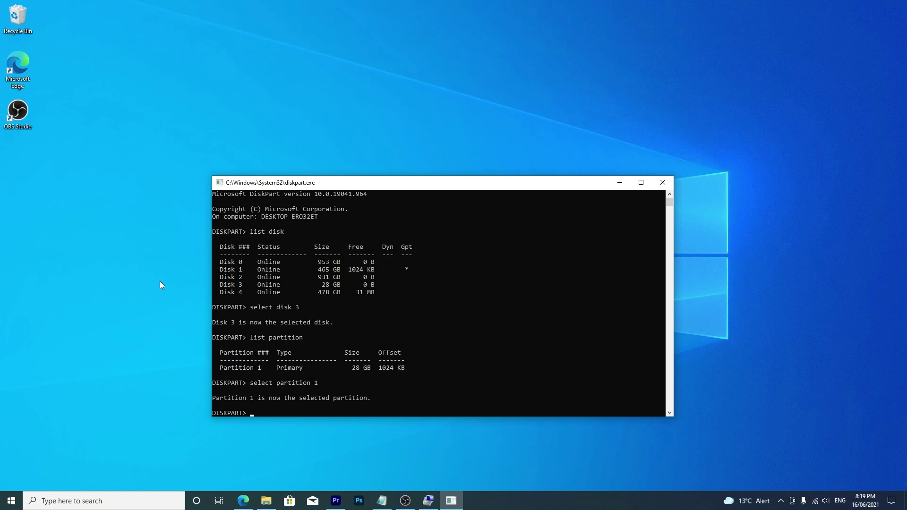
pyautogui.write('format fs=fat32 quick')
pyautogui.press('Return')
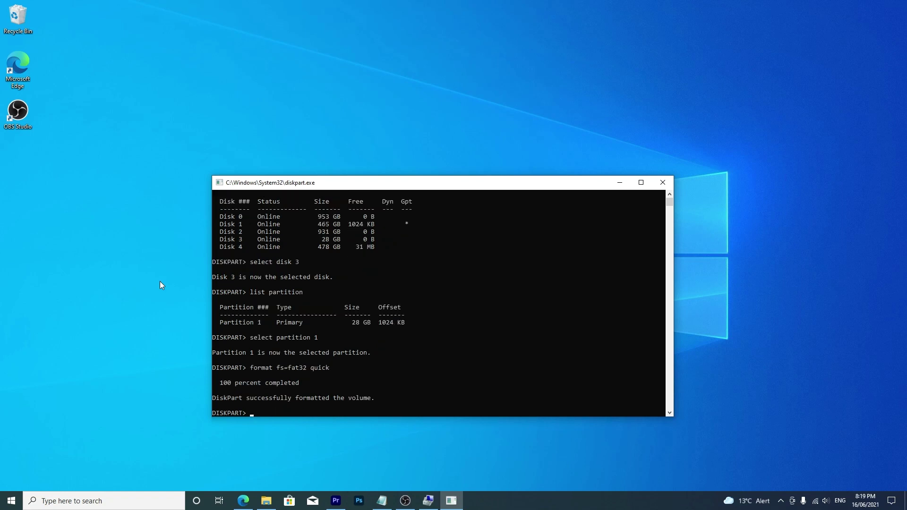
pyautogui.write('exit')
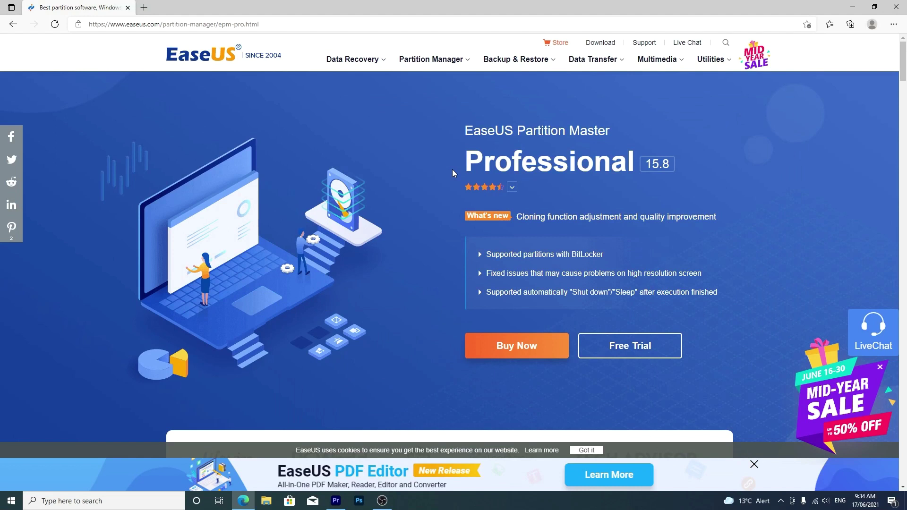
# Step: Download epm_trial_installer from the EaseUS Free Trial button and run its installation
pyautogui.click(609, 336)
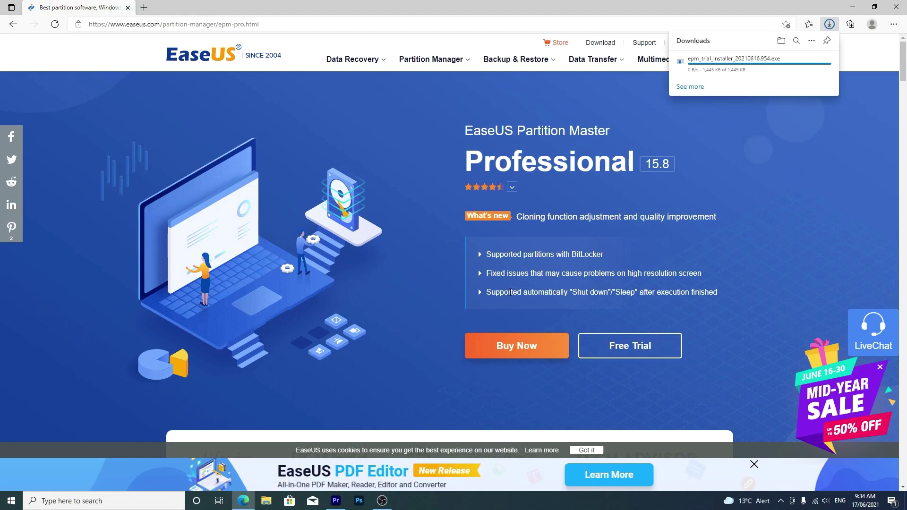
pyautogui.click(698, 66)
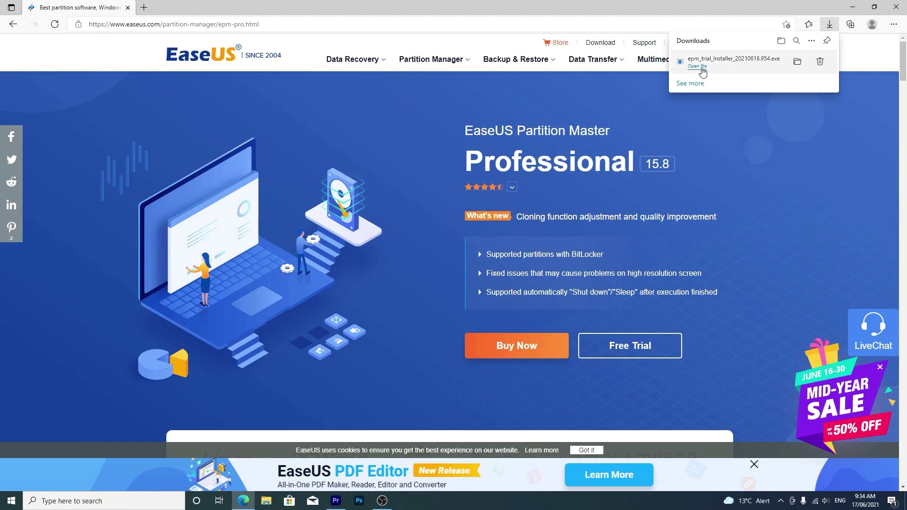
pyautogui.click(413, 306)
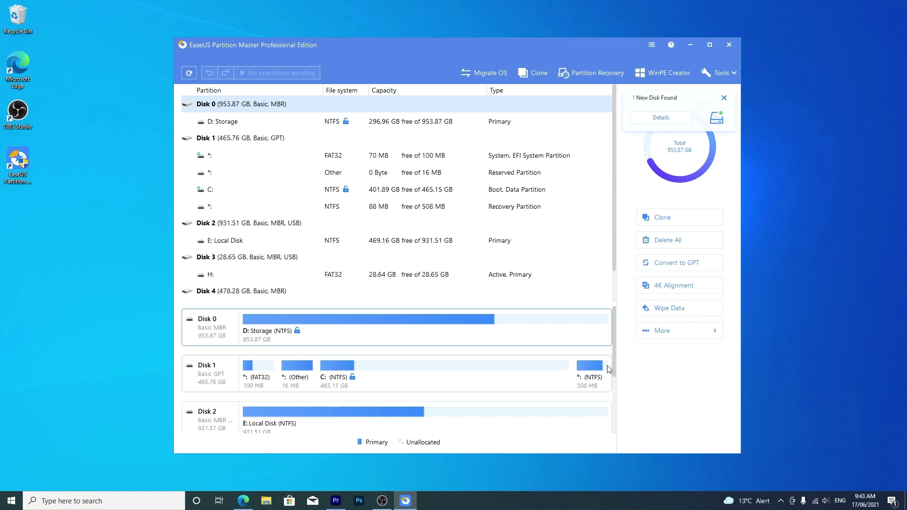
# Step: Format partition H: as FAT32 labelled BIOS and apply the queued operation
pyautogui.rightClick(259, 276)
pyautogui.click(288, 365)
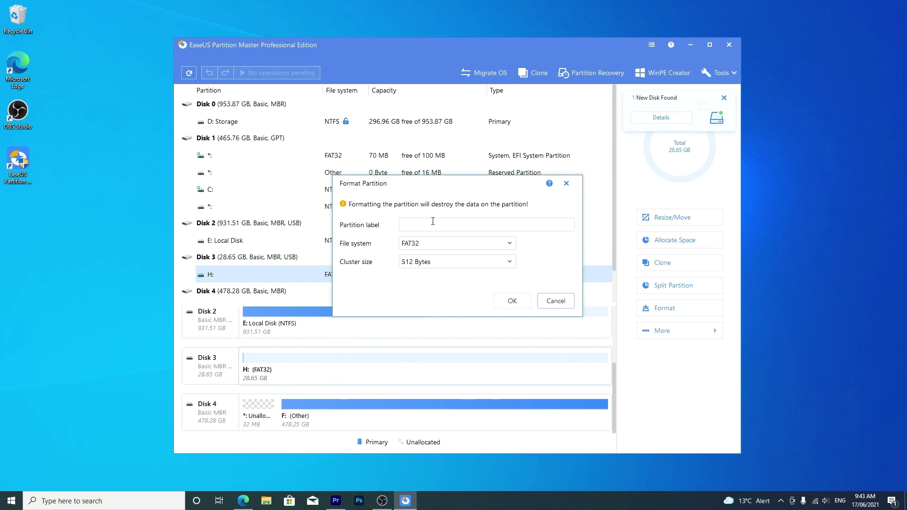
pyautogui.write('BIOS')
pyautogui.click(517, 303)
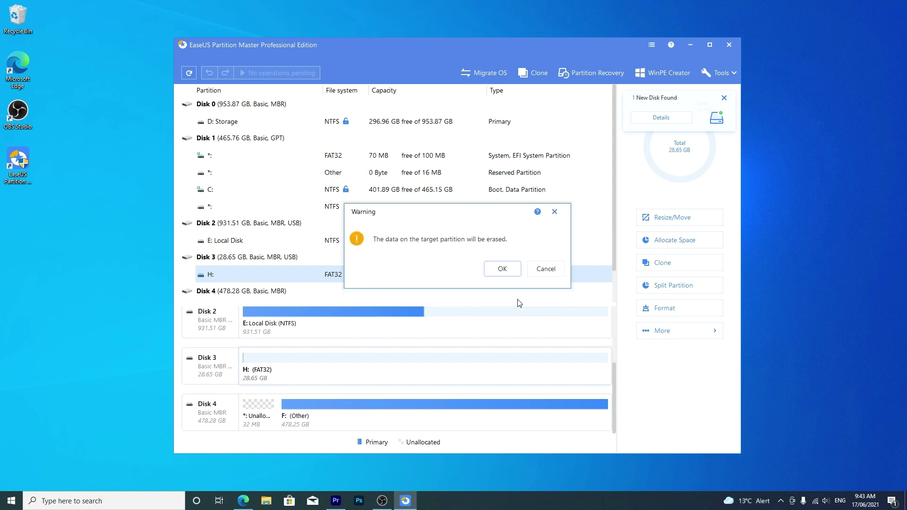
pyautogui.click(507, 270)
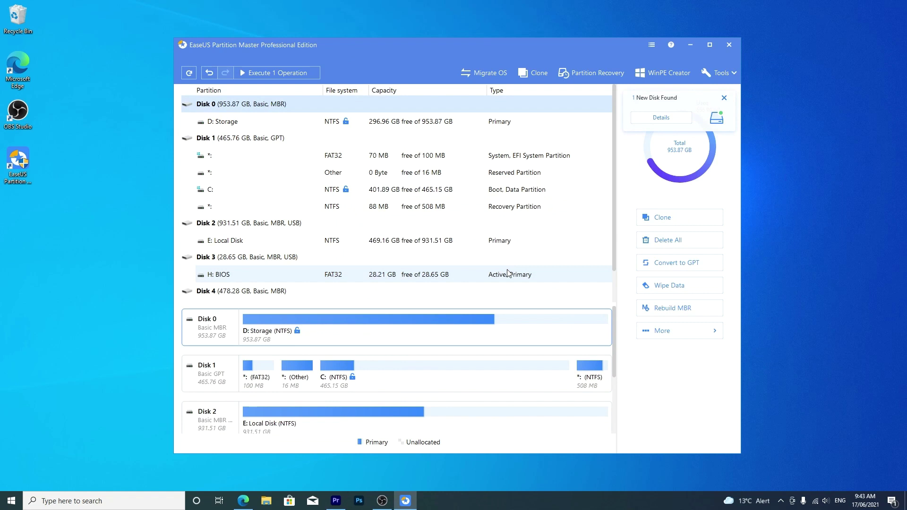
pyautogui.click(246, 72)
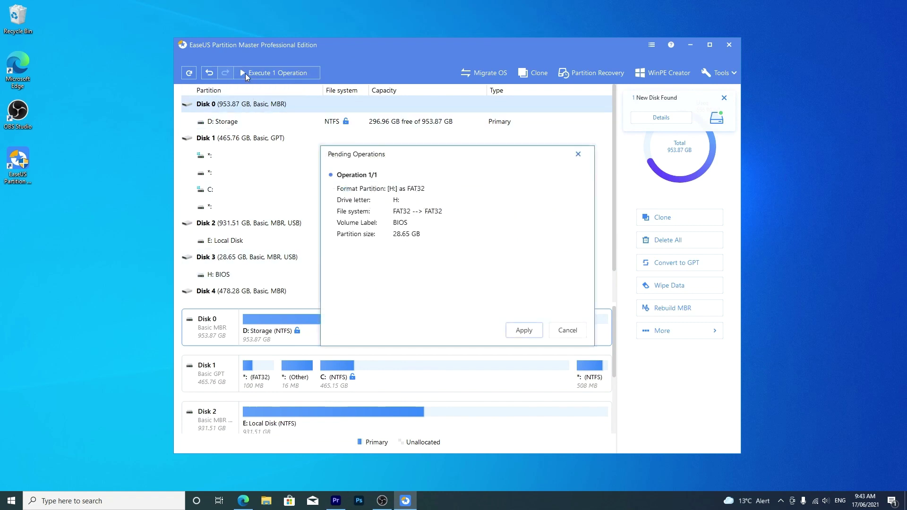
pyautogui.click(524, 331)
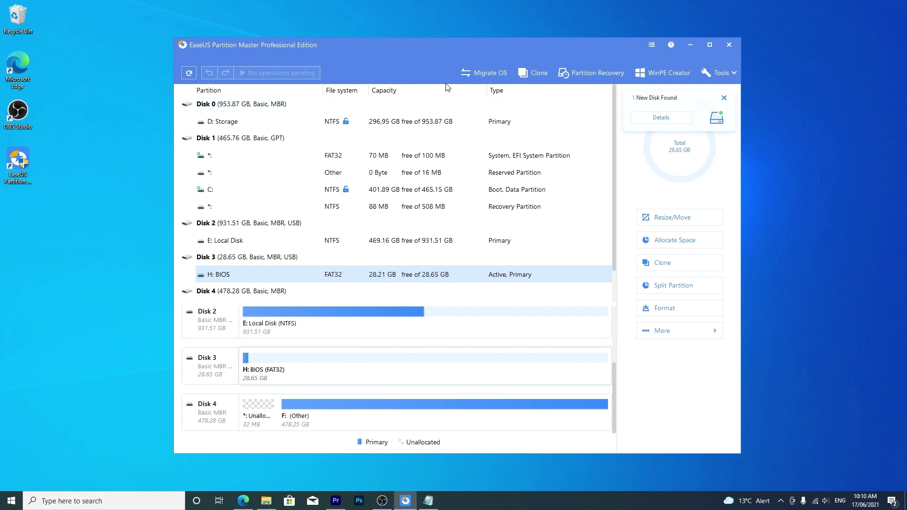
# Step: Run Advanced > Check File System on H: (BIOS) and start the check
pyautogui.rightClick(242, 280)
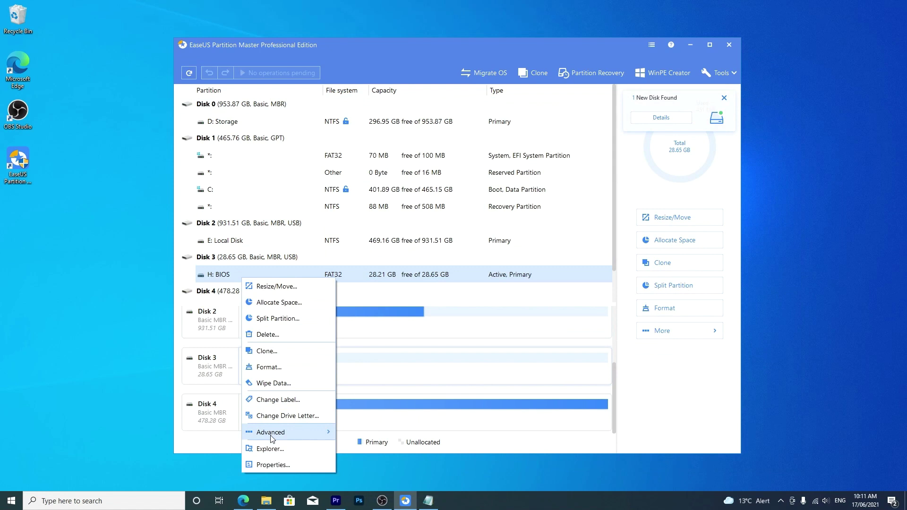
pyautogui.moveTo(271, 434)
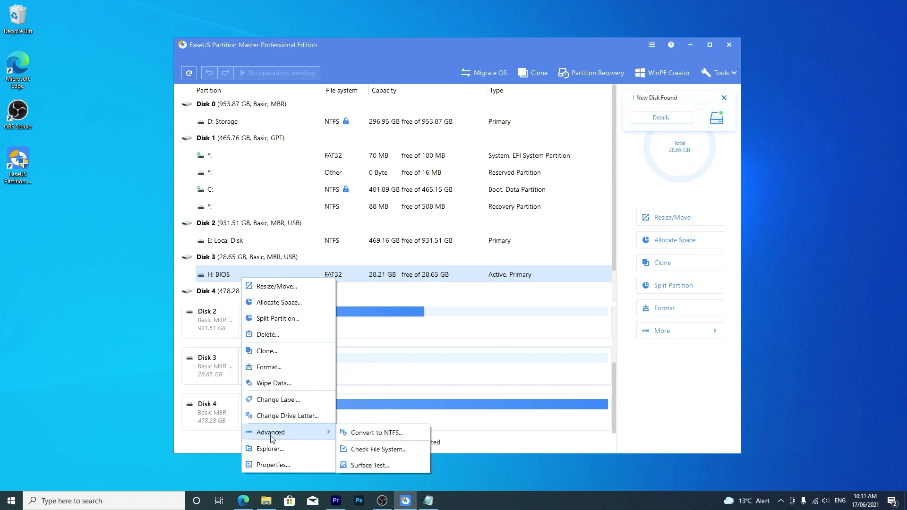
pyautogui.click(364, 450)
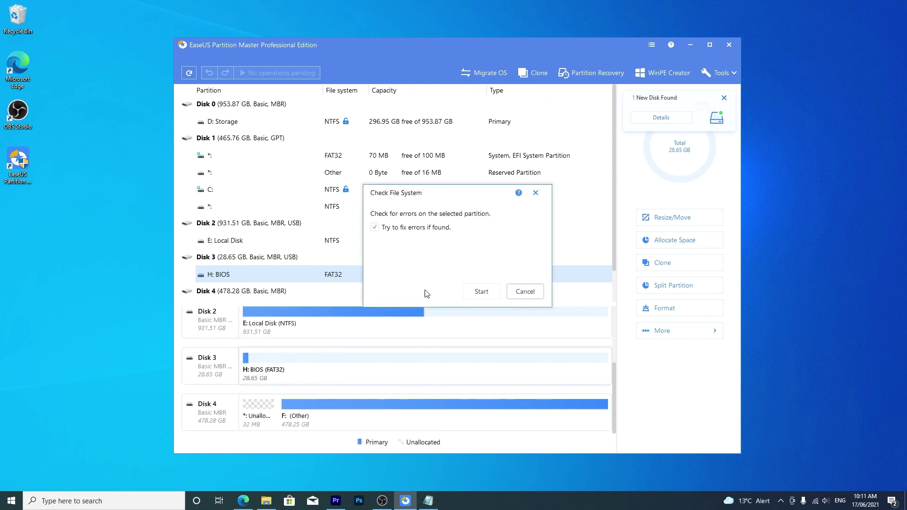
pyautogui.click(465, 291)
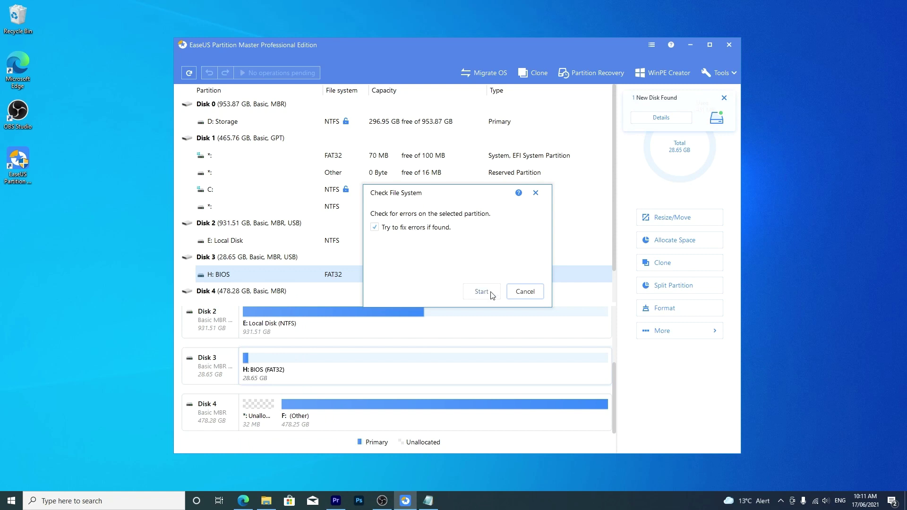